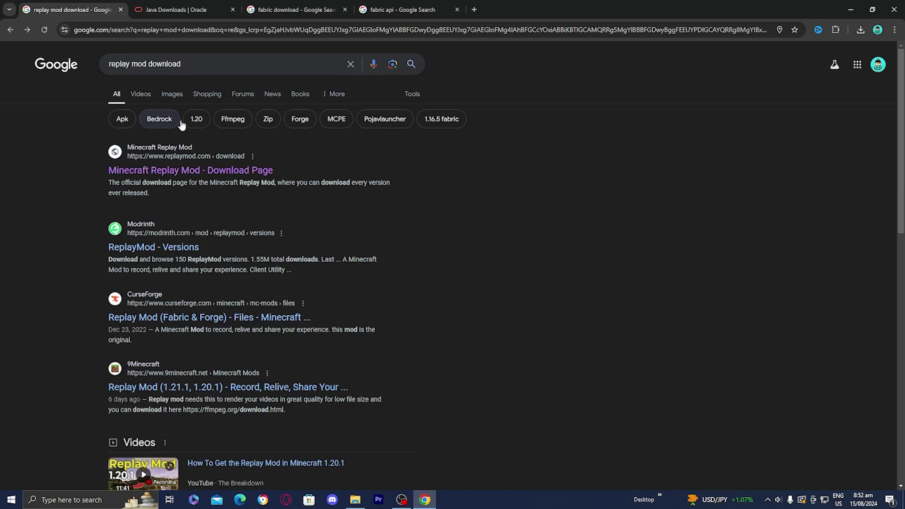
# Open the replaymod.com Downloads page listing v2.6.18 builds for Minecraft 1.21 and older.
pyautogui.click(198, 172)
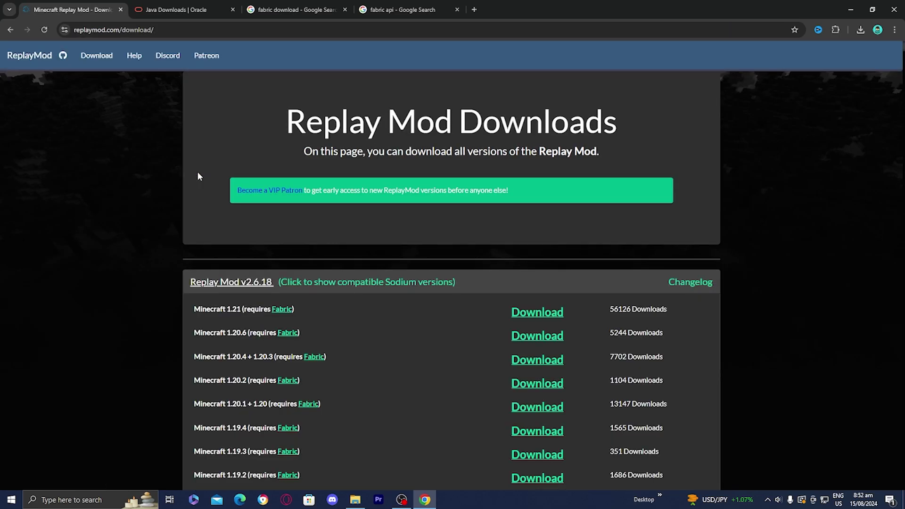
pyautogui.scroll(-1, 212, 183)
pyautogui.scroll(1, 259, 250)
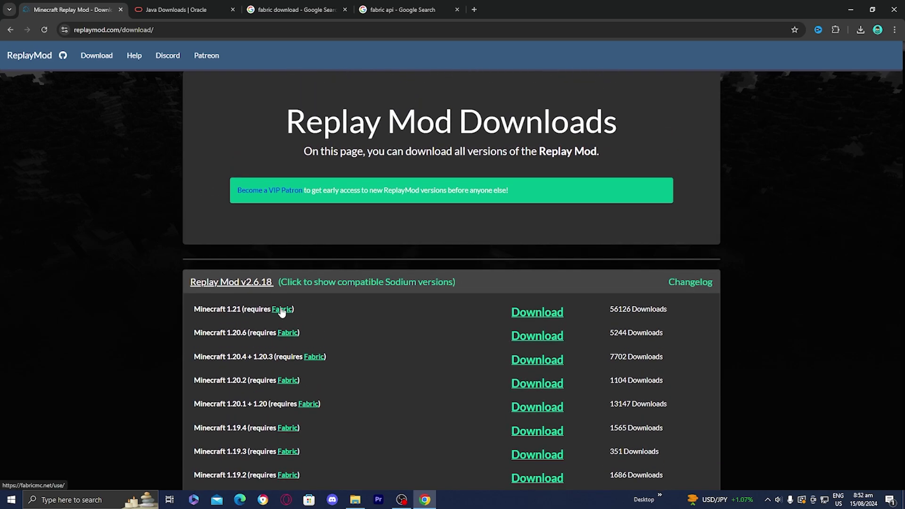
pyautogui.scroll(-9, 421, 306)
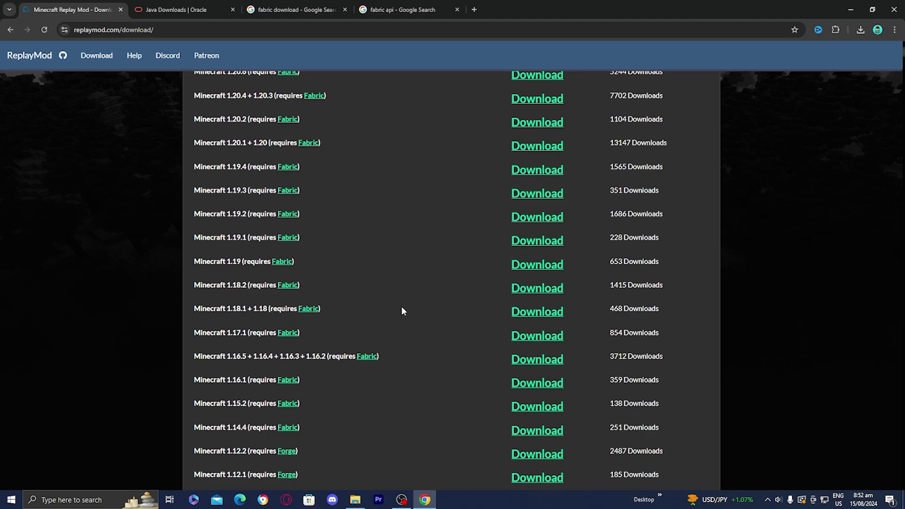
pyautogui.scroll(9, 360, 361)
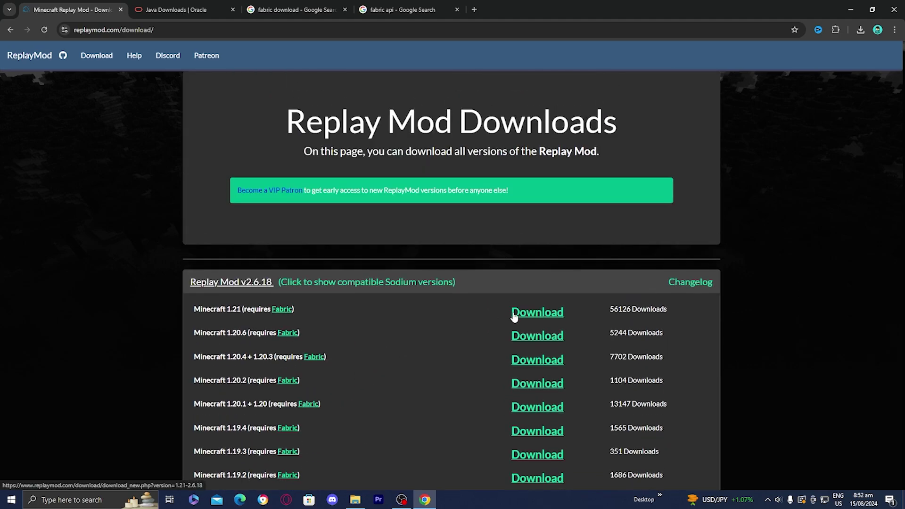
# Download replaymod-1.21-2.6.18.jar, keeping the unverified file, and copy it to the desktop.
pyautogui.click(524, 313)
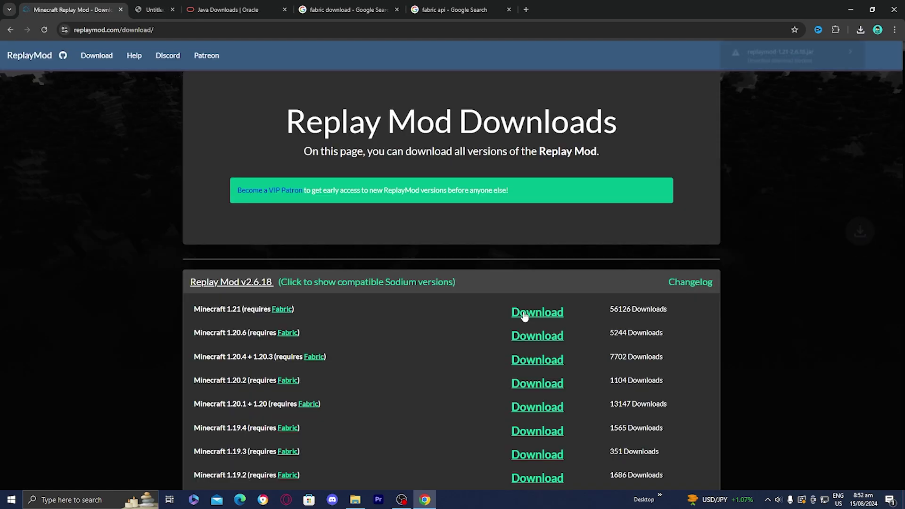
pyautogui.click(773, 57)
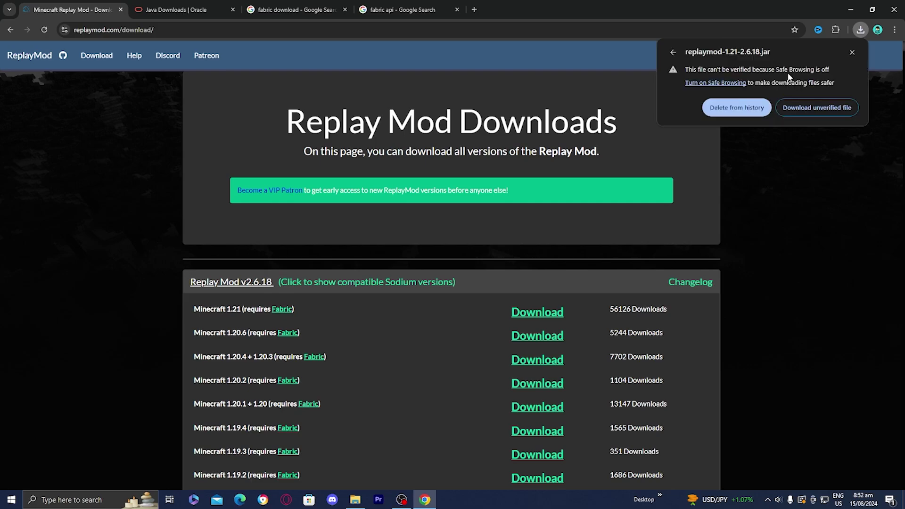
pyautogui.click(811, 108)
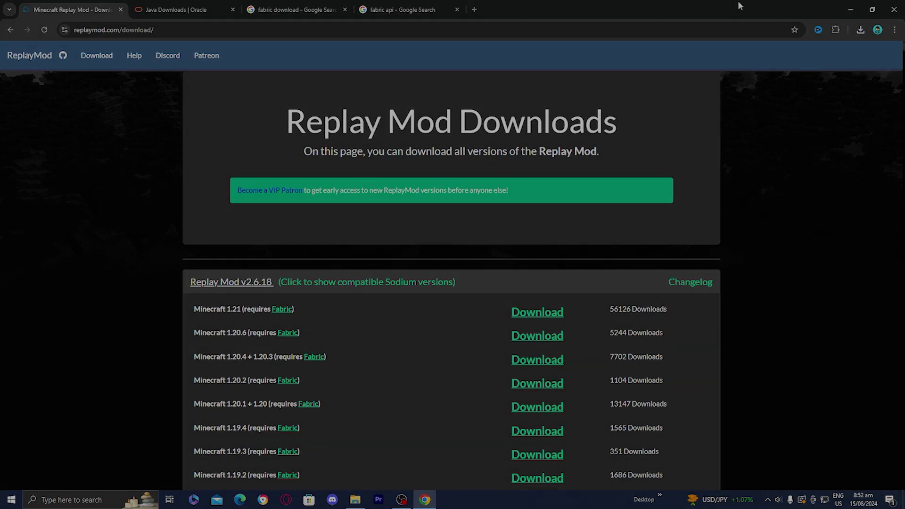
pyautogui.doubleClick(739, 6)
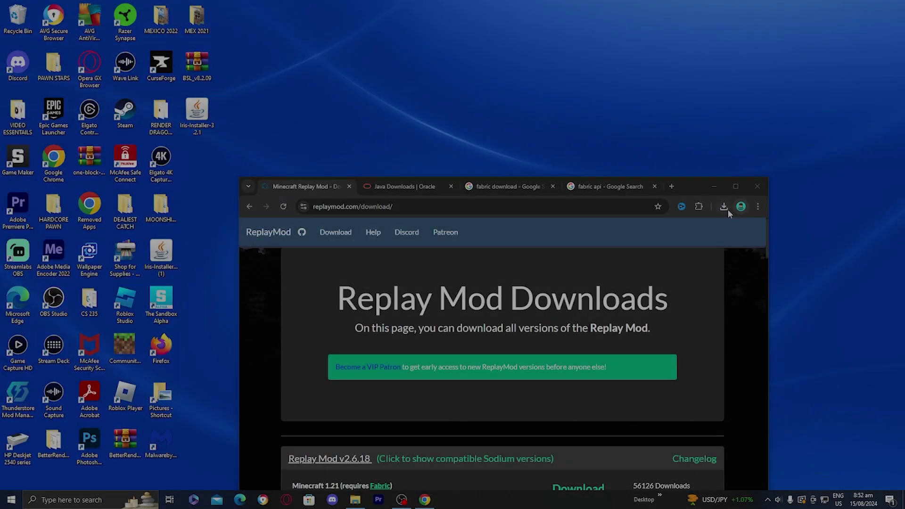
pyautogui.click(725, 207)
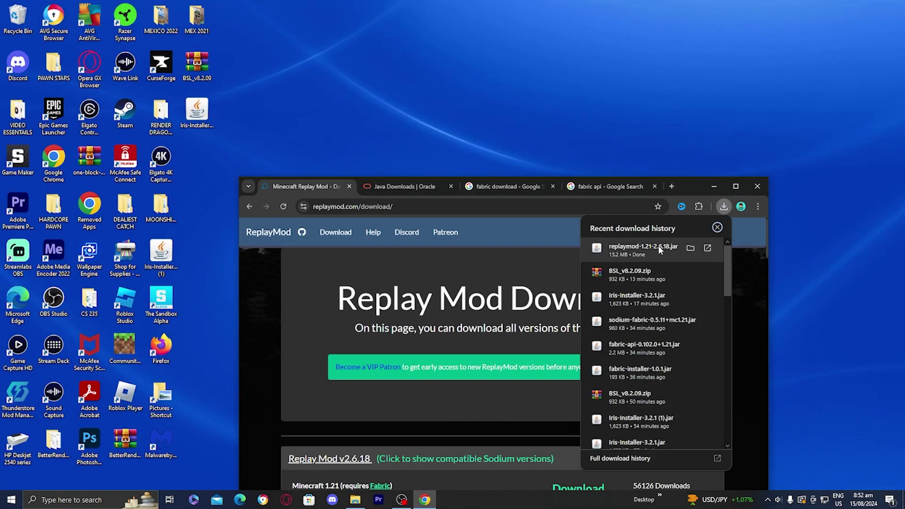
pyautogui.moveTo(658, 246); pyautogui.dragTo(459, 109)
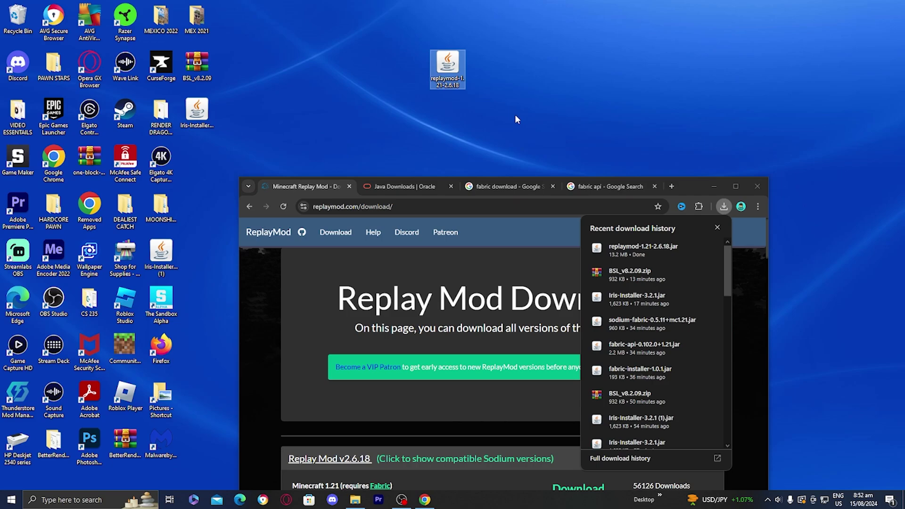
pyautogui.click(736, 186)
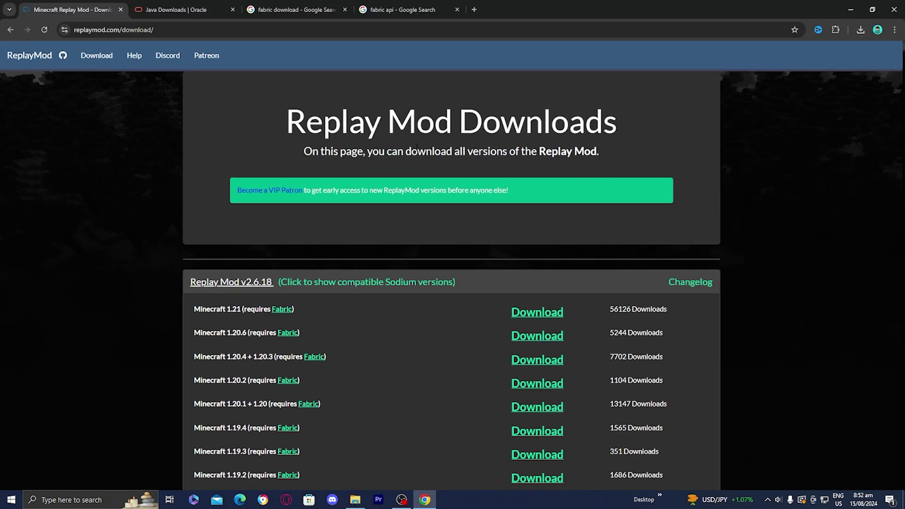
# Open the fabricmc.net home page from the 'fabric download' search results.
pyautogui.click(261, 2)
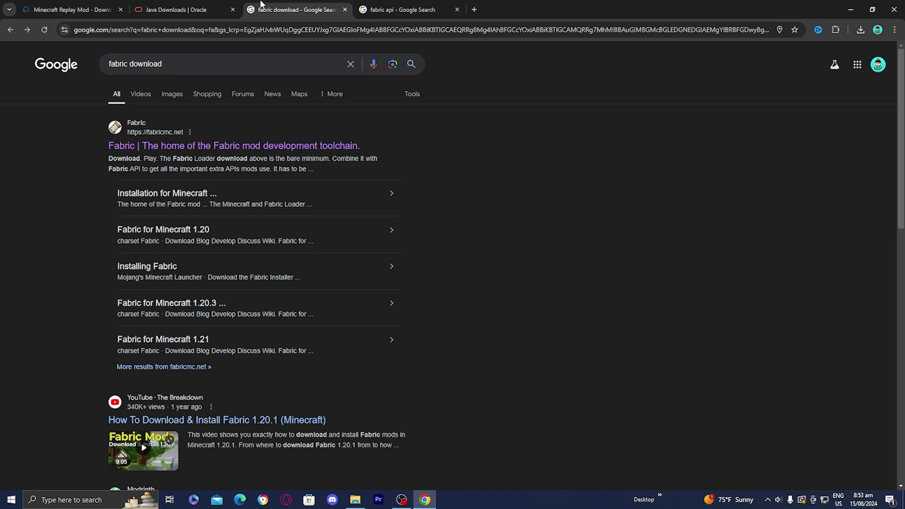
pyautogui.click(181, 149)
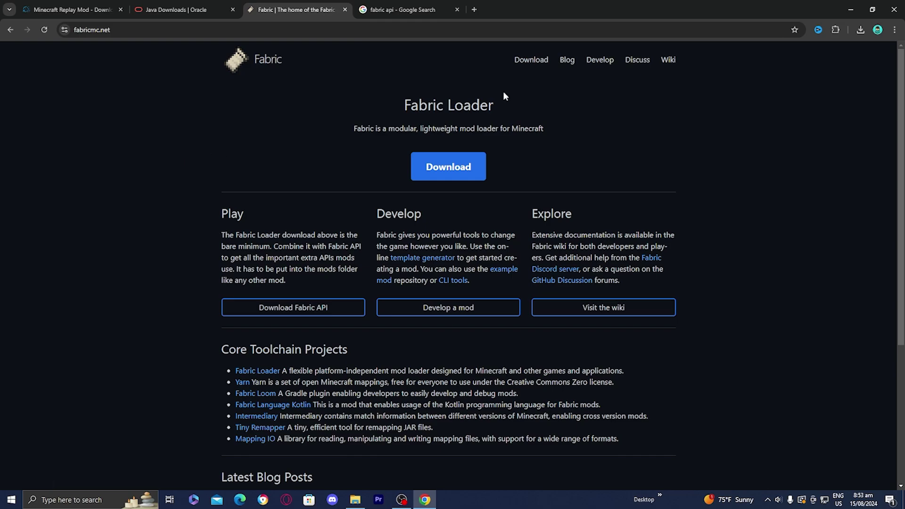
# Download the universal fabric-installer-1.0.1.jar, keep the unverified file, and copy it to the desktop.
pyautogui.click(532, 67)
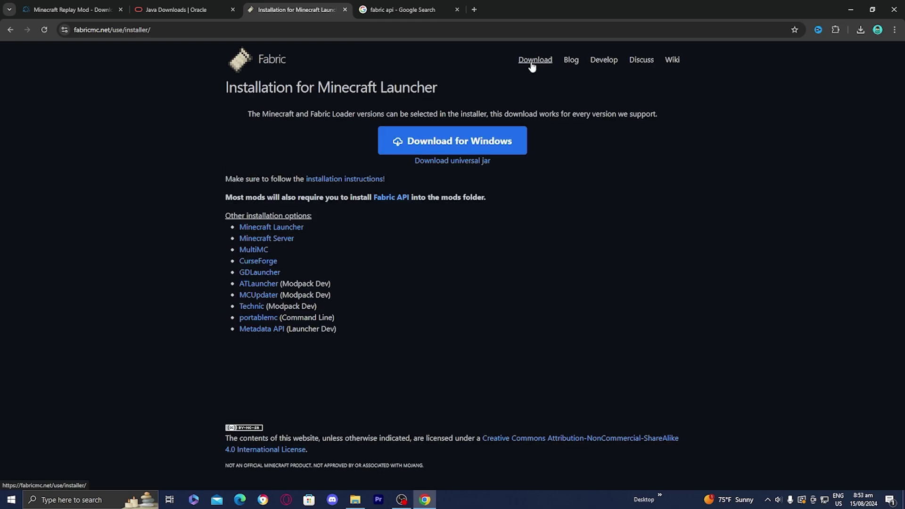
pyautogui.click(470, 164)
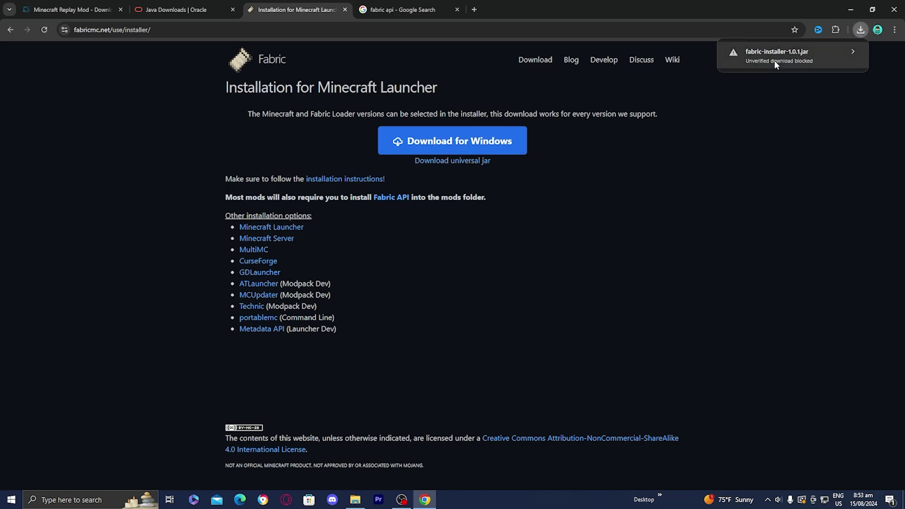
pyautogui.click(775, 60)
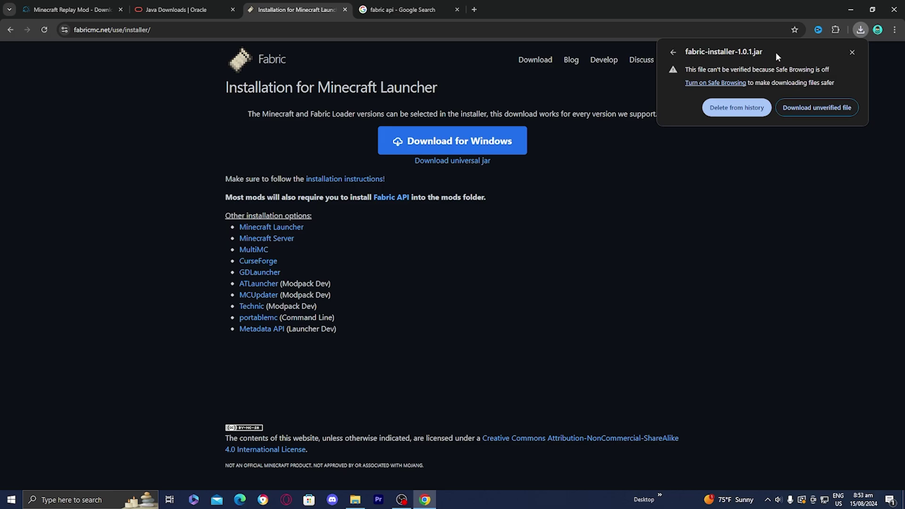
pyautogui.click(811, 108)
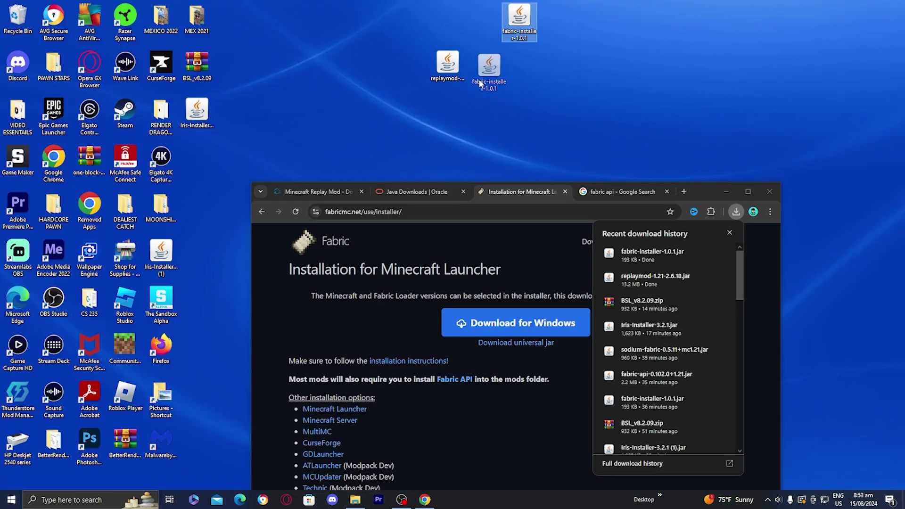
pyautogui.moveTo(483, 69); pyautogui.dragTo(455, 77)
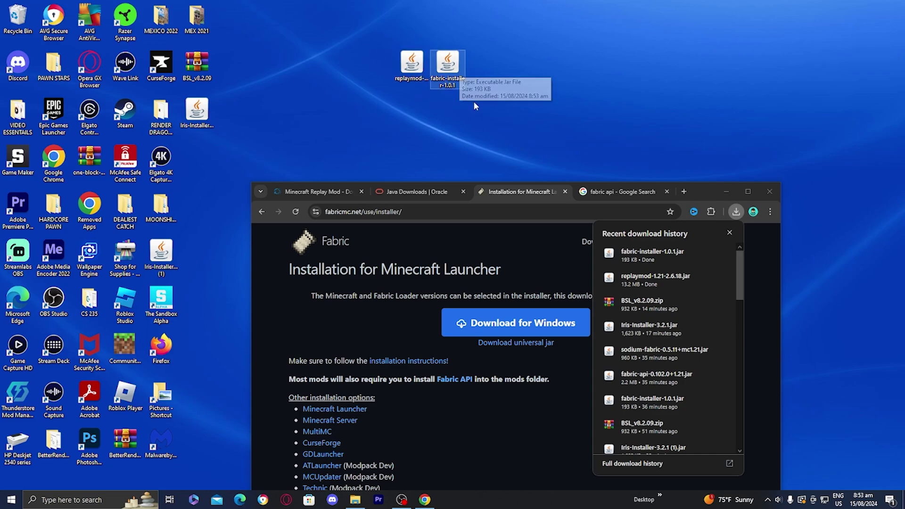
pyautogui.click(756, 193)
pyautogui.click(756, 192)
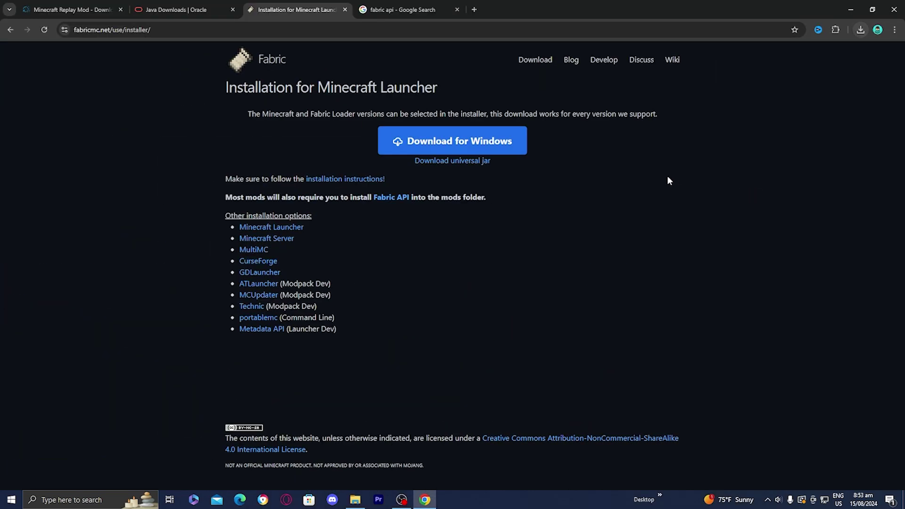
# From the 'fabric api' search, open the Fabric API Versions list on Modrinth.
pyautogui.click(409, 8)
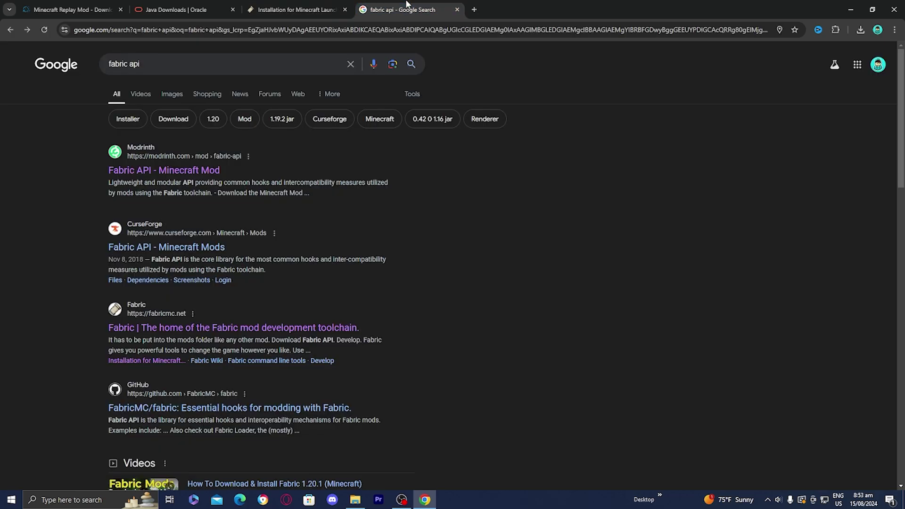
pyautogui.click(152, 171)
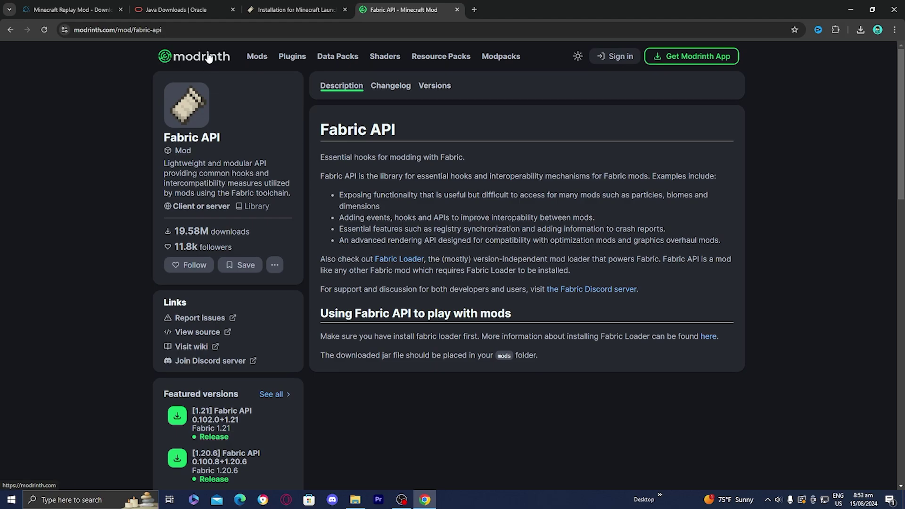
pyautogui.scroll(-3, 335, 285)
pyautogui.click(271, 254)
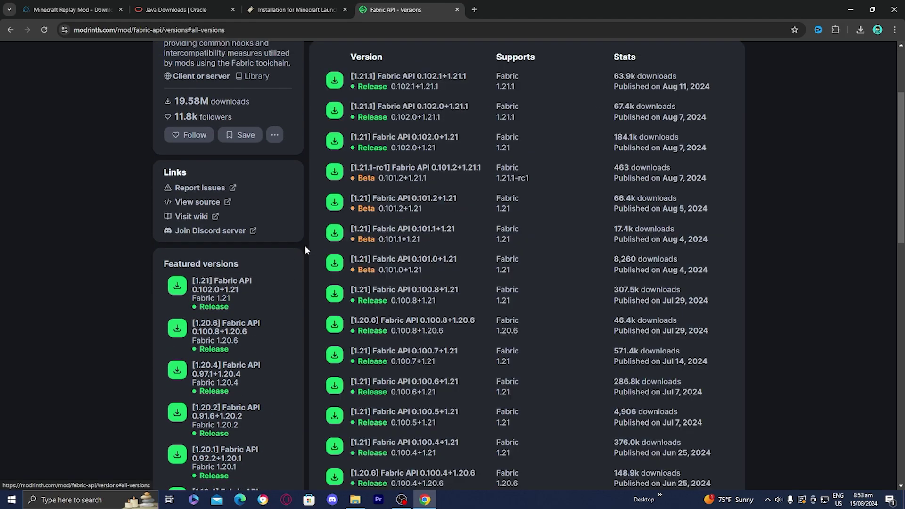
pyautogui.scroll(3, 440, 275)
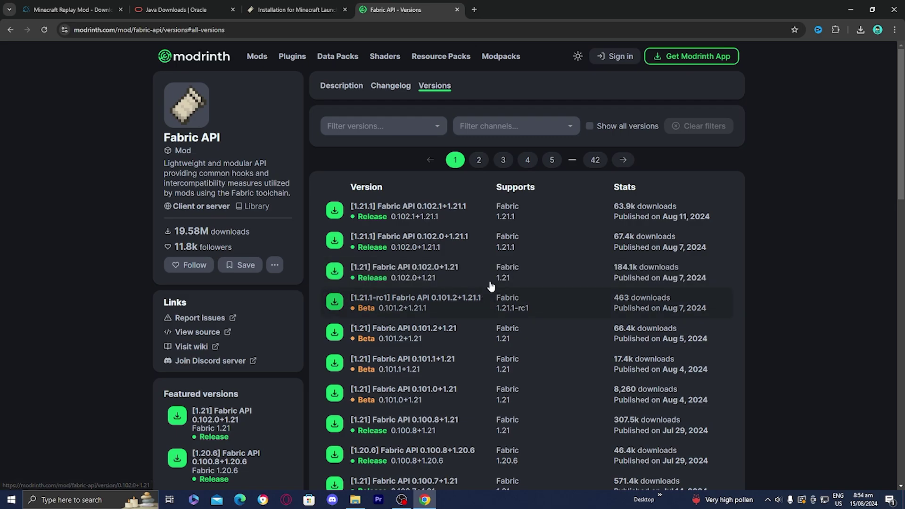
# Download the Fabric API 0.102.0+1.21 jar, keep the unverified file, and copy it to the desktop.
pyautogui.click(434, 273)
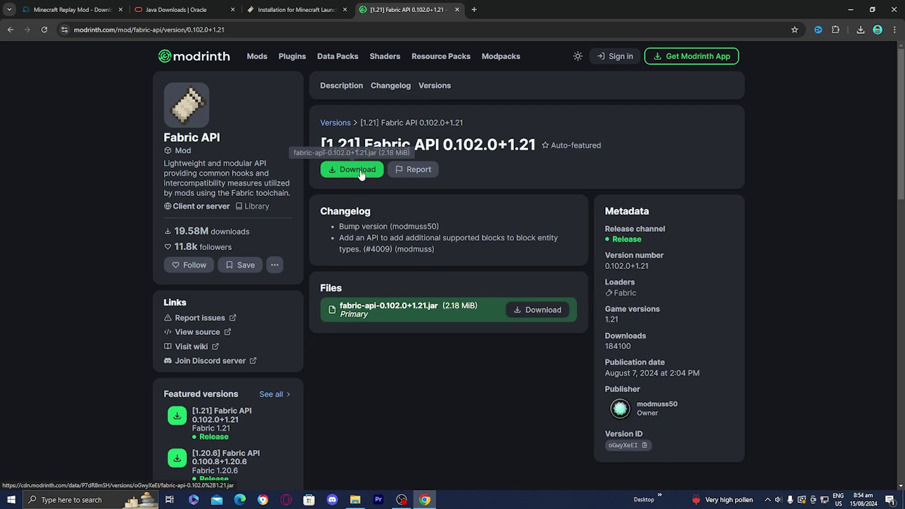
pyautogui.click(360, 170)
pyautogui.click(779, 69)
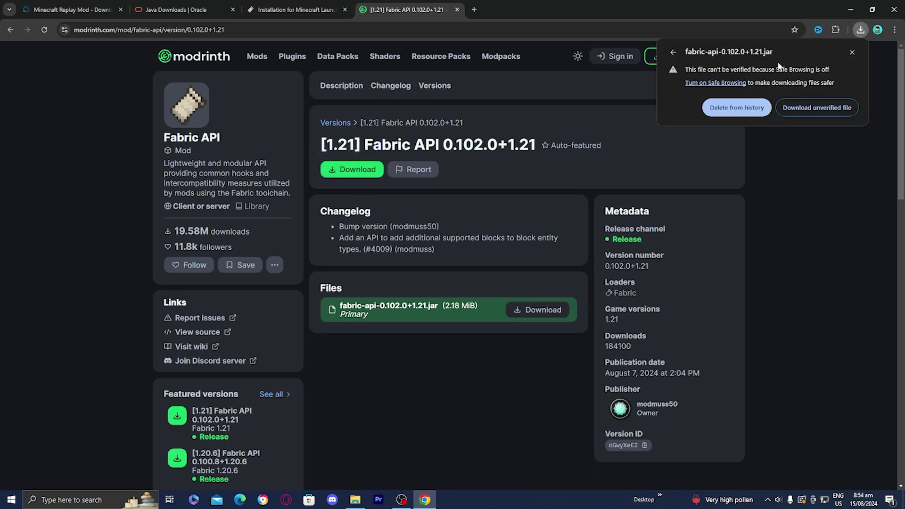
pyautogui.click(801, 107)
pyautogui.moveTo(712, 10); pyautogui.dragTo(585, 205)
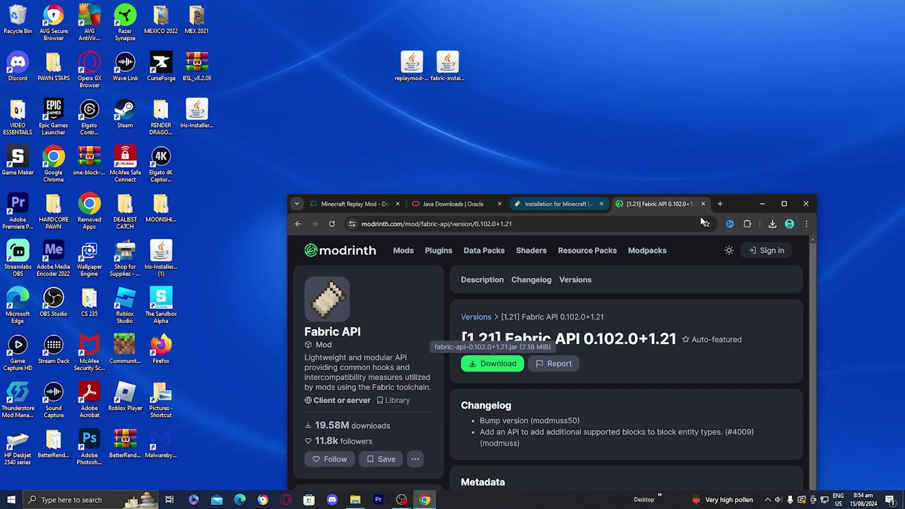
pyautogui.click(772, 224)
pyautogui.moveTo(693, 267); pyautogui.dragTo(514, 71)
# Arrange the three jars on the desktop, with Fabric API above Replay Mod.
pyautogui.moveTo(484, 21); pyautogui.dragTo(496, 75)
pyautogui.press('super+d')
pyautogui.moveTo(447, 64); pyautogui.dragTo(376, 159)
pyautogui.moveTo(411, 64); pyautogui.dragTo(488, 166)
pyautogui.moveTo(484, 75); pyautogui.dragTo(484, 121)
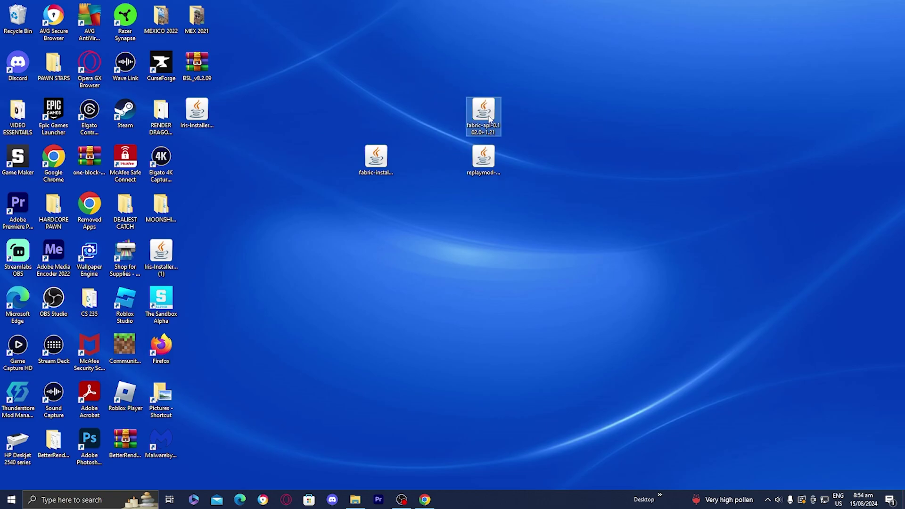
pyautogui.moveTo(375, 162); pyautogui.dragTo(369, 185)
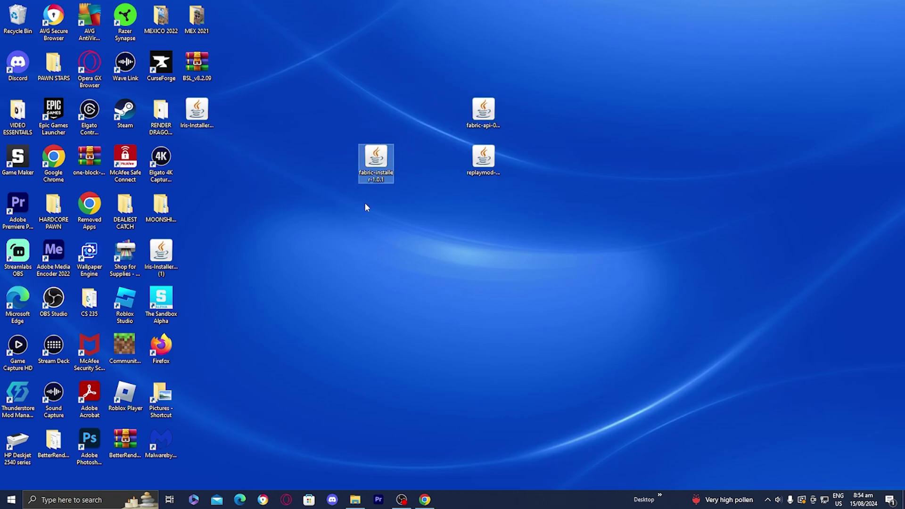
# Bring up the Open with app choices for the fabric-installer jar on the desktop.
pyautogui.click(379, 131)
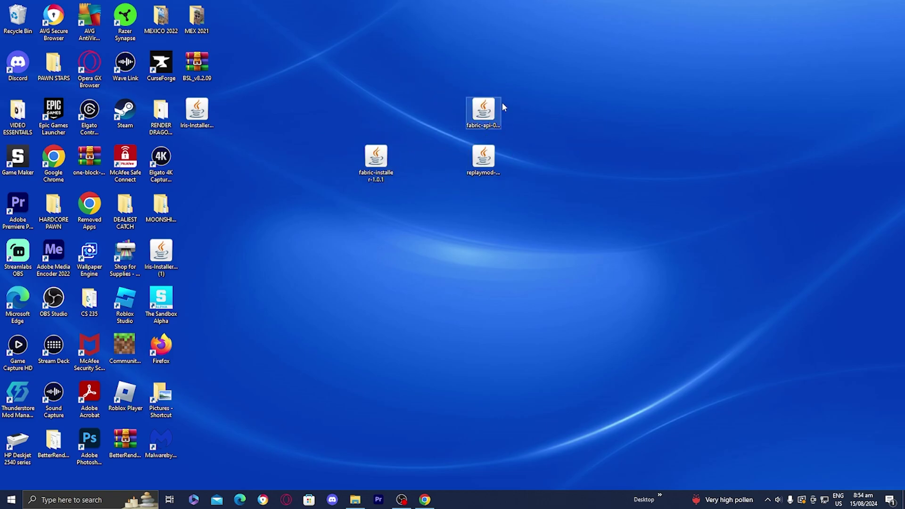
pyautogui.rightClick(377, 160)
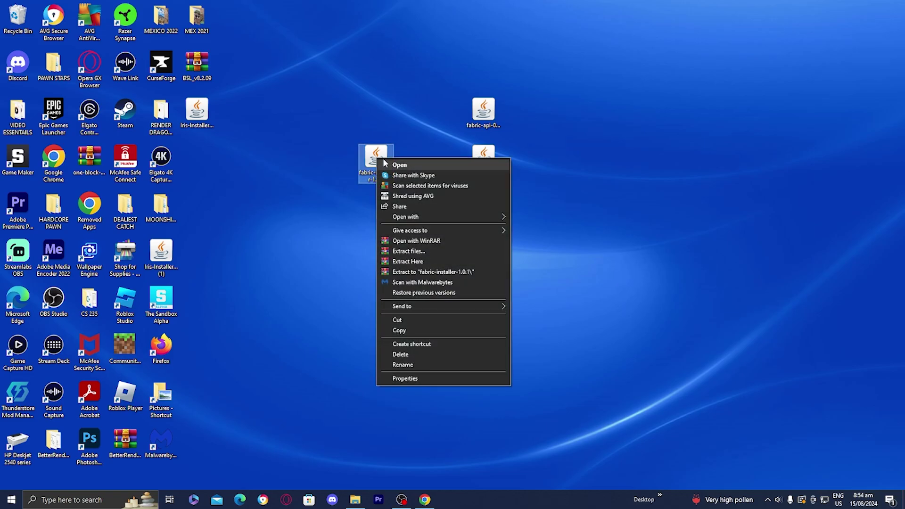
pyautogui.moveTo(405, 216)
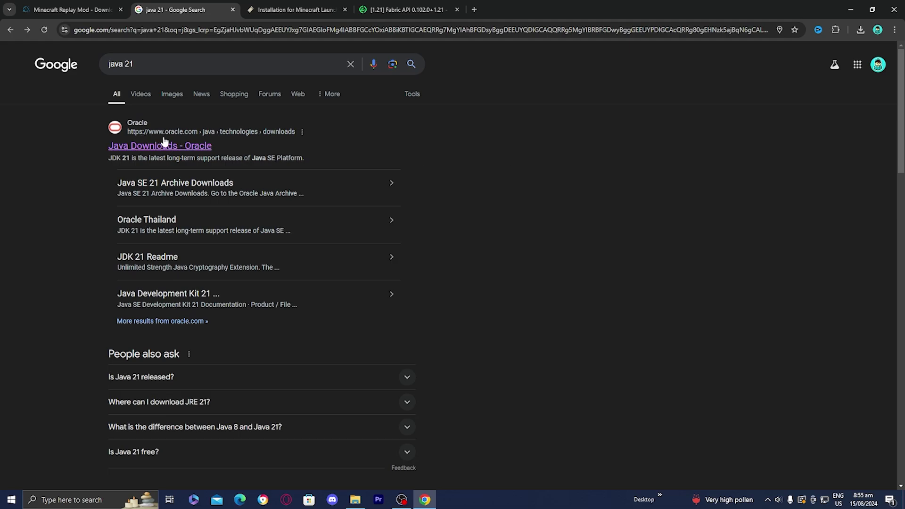
# Open Oracle's Java Downloads page and show the JDK 22 files for Windows.
pyautogui.click(124, 150)
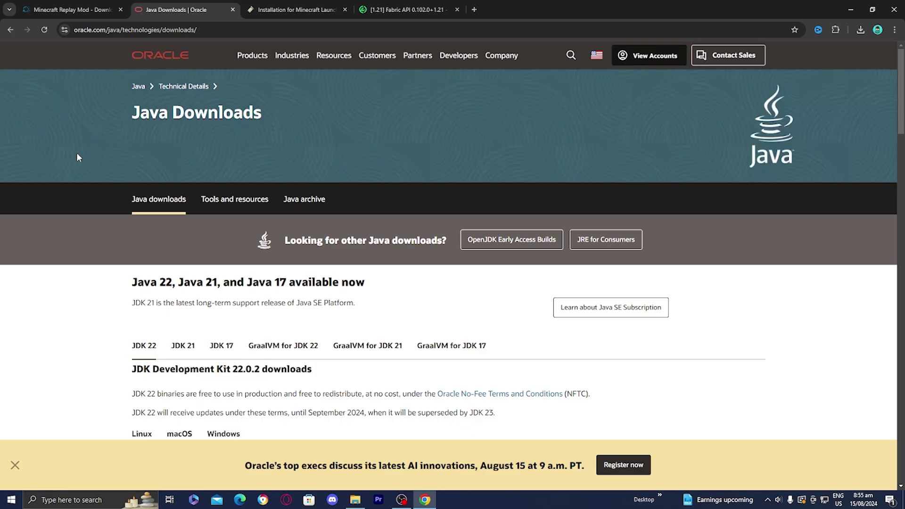
pyautogui.scroll(-4, 80, 160)
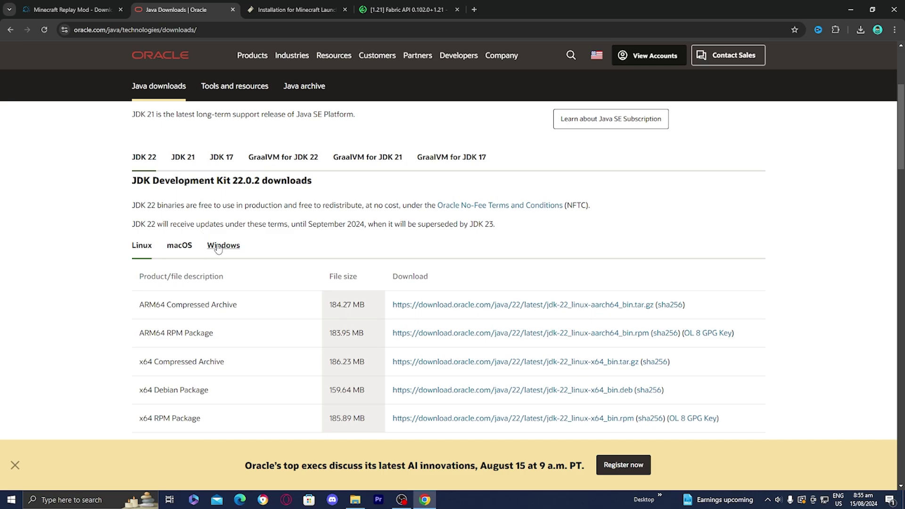
pyautogui.scroll(-1, 218, 248)
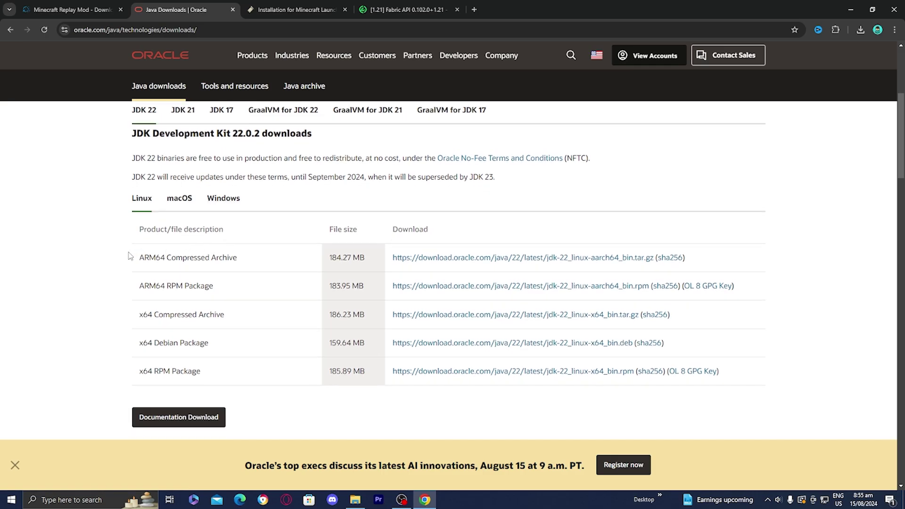
pyautogui.click(225, 200)
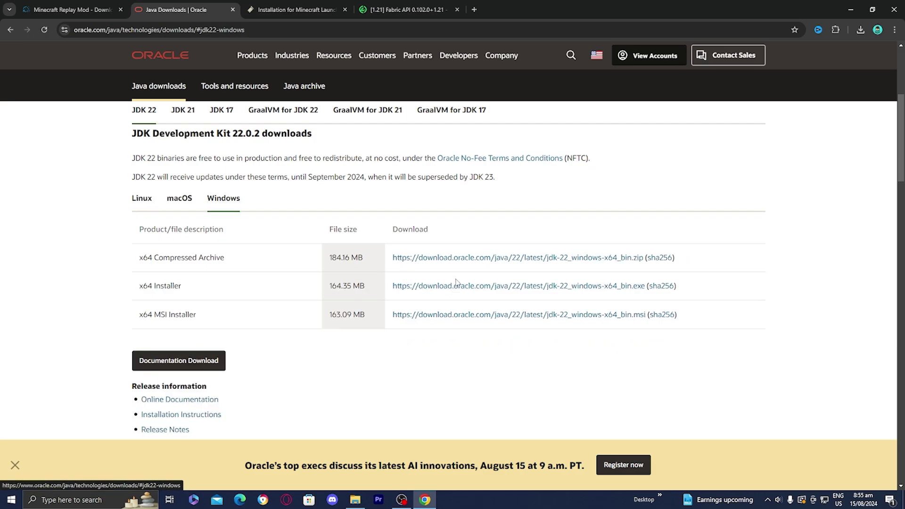
pyautogui.scroll(1, 462, 269)
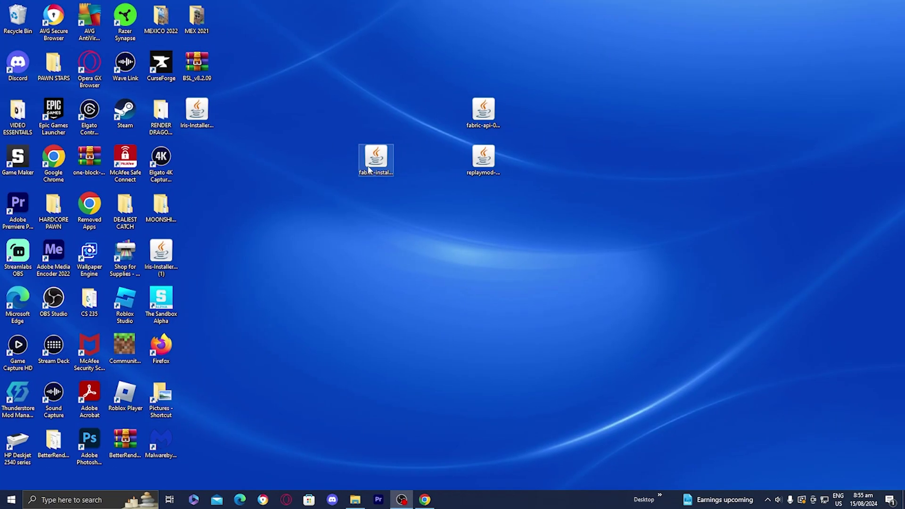
# Launch the fabric installer jar with Java(TM) Platform SE binary.
pyautogui.rightClick(372, 166)
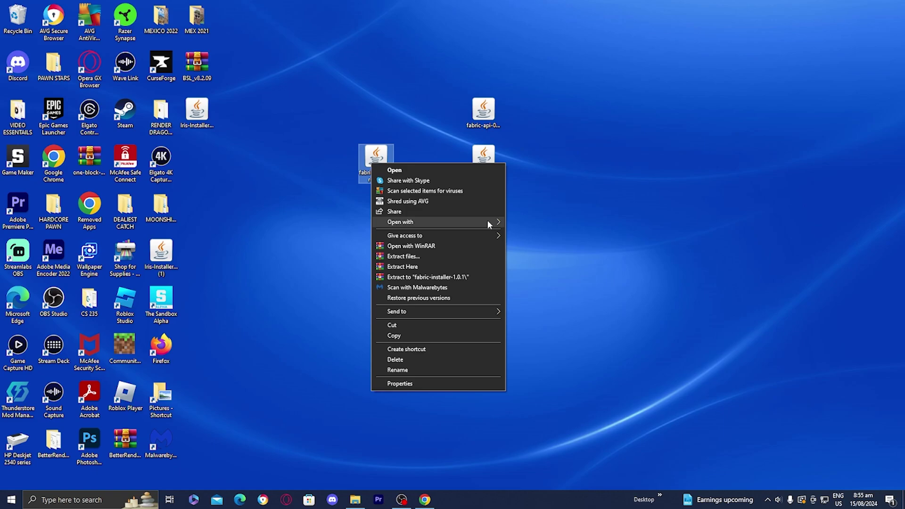
pyautogui.moveTo(488, 222)
pyautogui.click(517, 224)
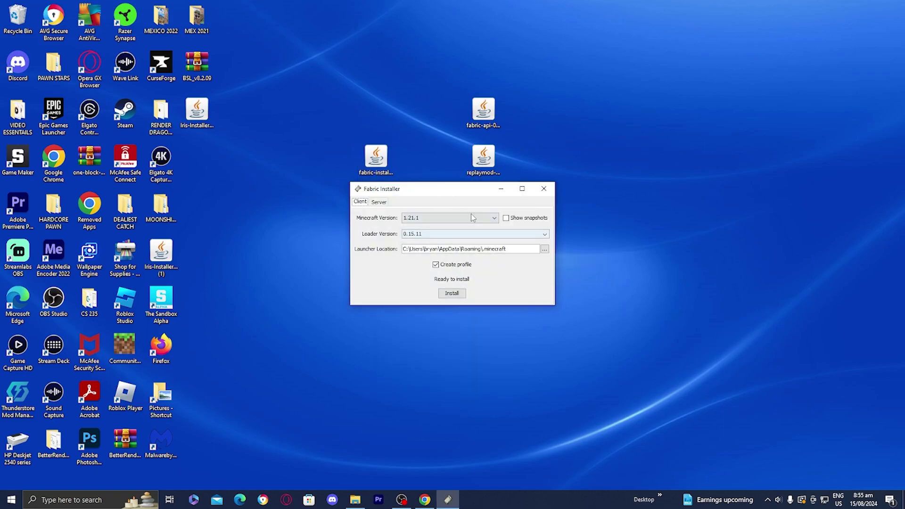
# Install Fabric with Minecraft version 1.21 and loader 0.15.11, then dismiss the success message.
pyautogui.click(409, 219)
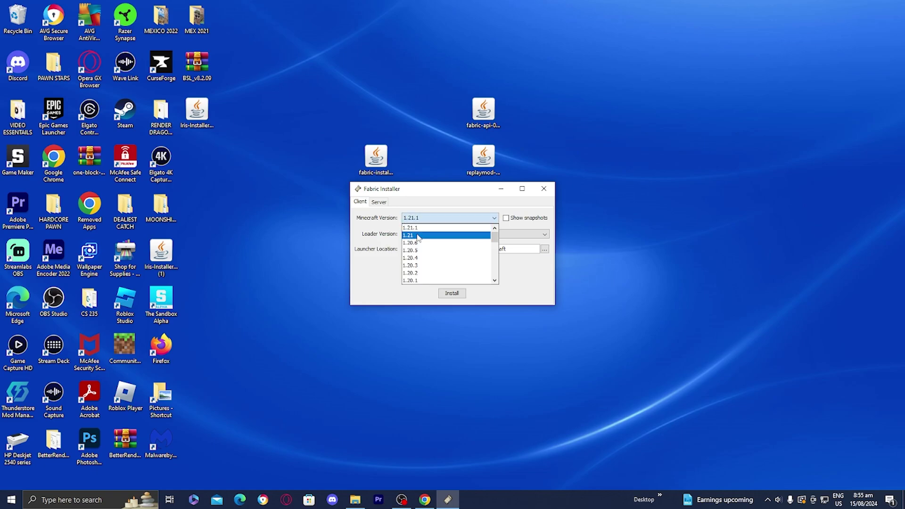
pyautogui.click(417, 235)
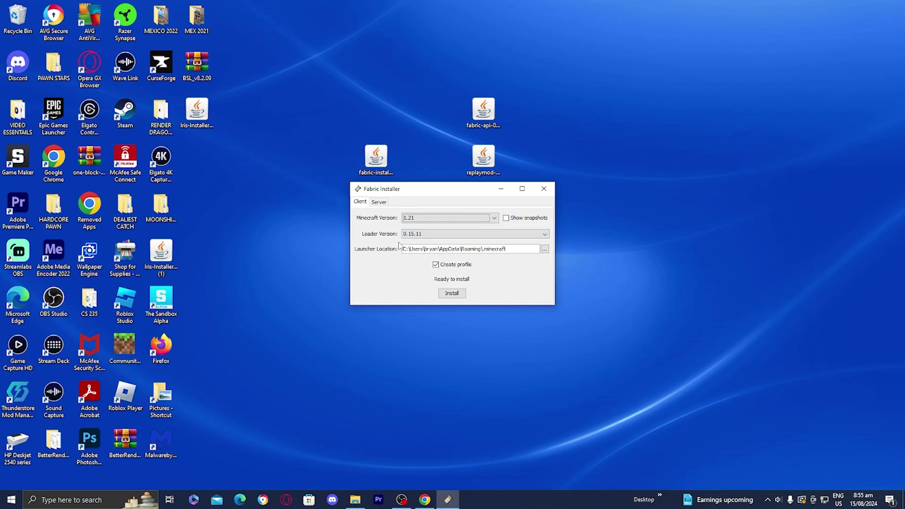
pyautogui.moveTo(412, 188); pyautogui.dragTo(392, 218)
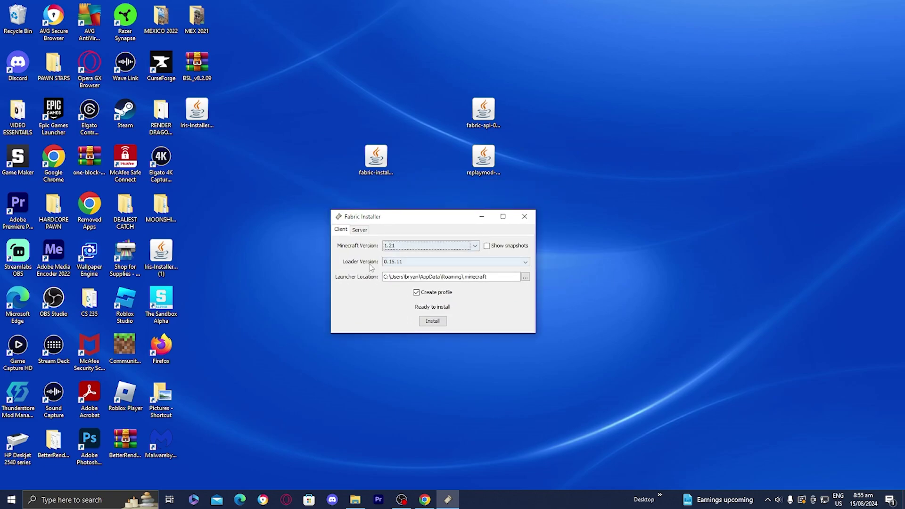
pyautogui.click(409, 266)
pyautogui.click(407, 267)
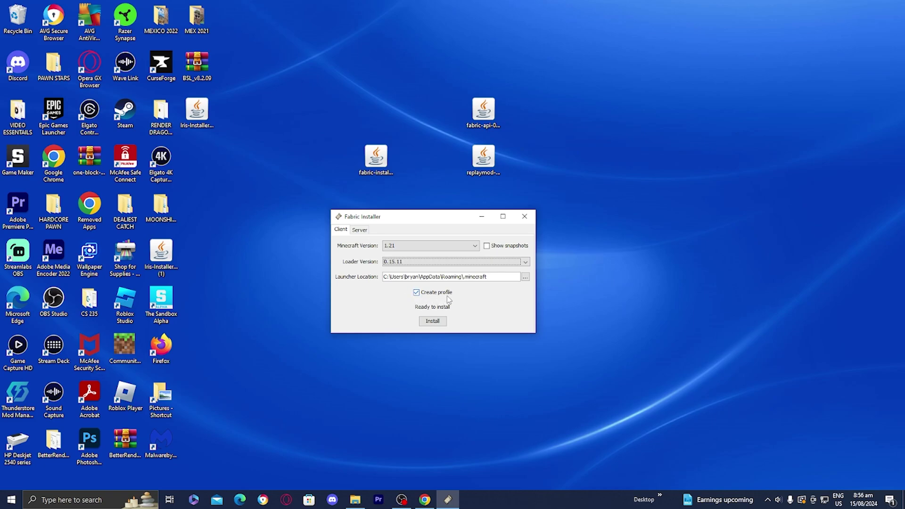
pyautogui.click(438, 322)
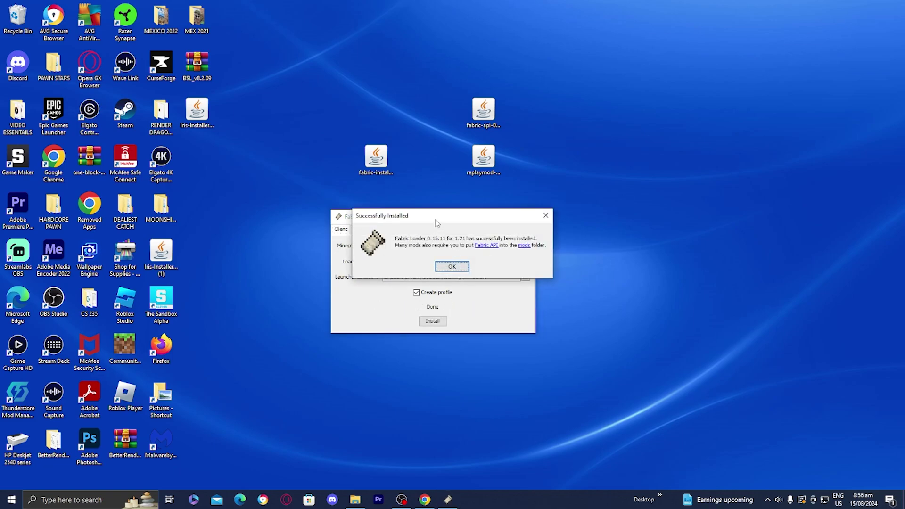
pyautogui.click(443, 267)
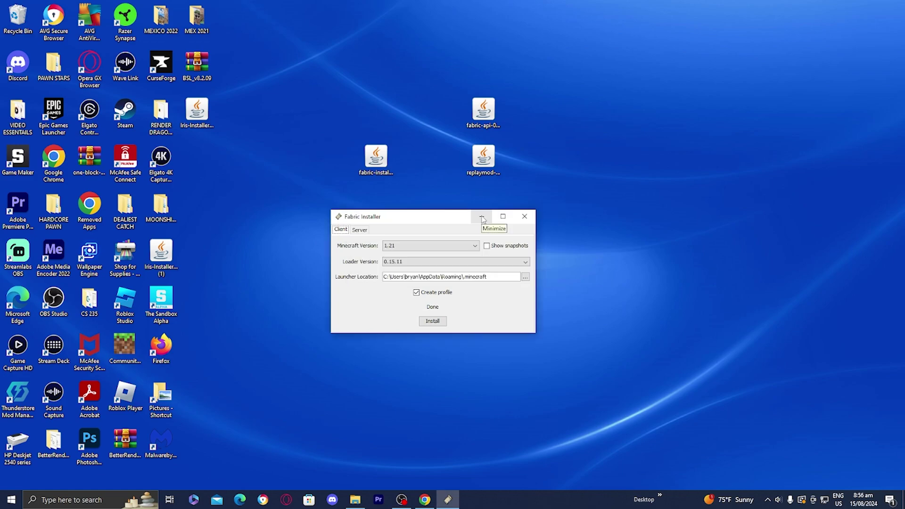
# Review the launcher's installations and the New installation version list, then cancel the form.
pyautogui.click(482, 217)
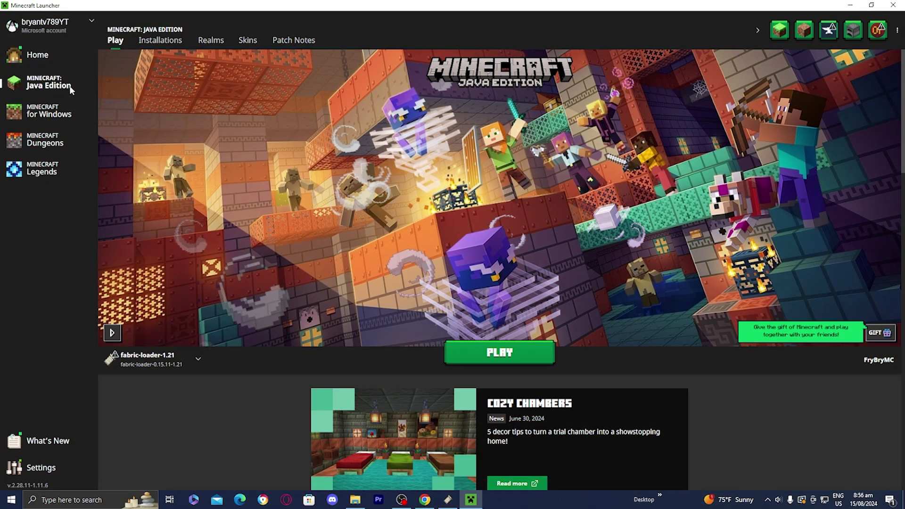
pyautogui.click(161, 41)
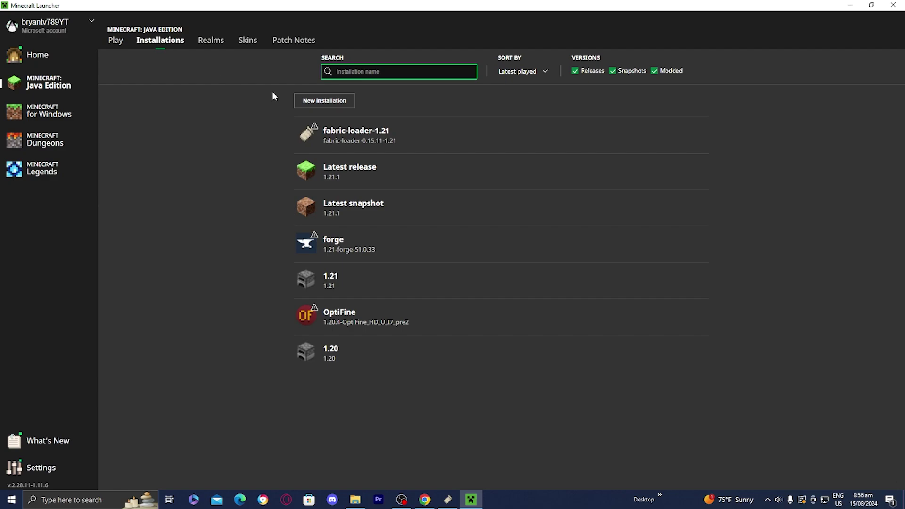
pyautogui.moveTo(372, 133)
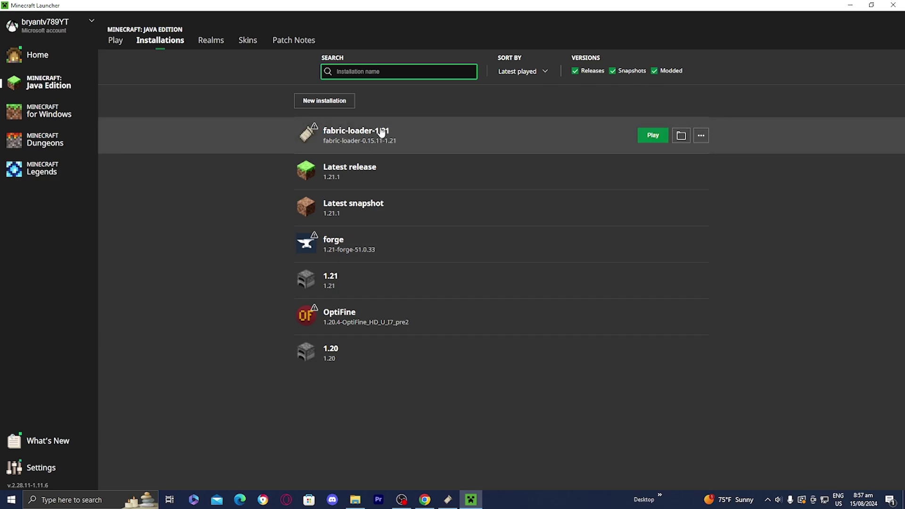
pyautogui.click(341, 105)
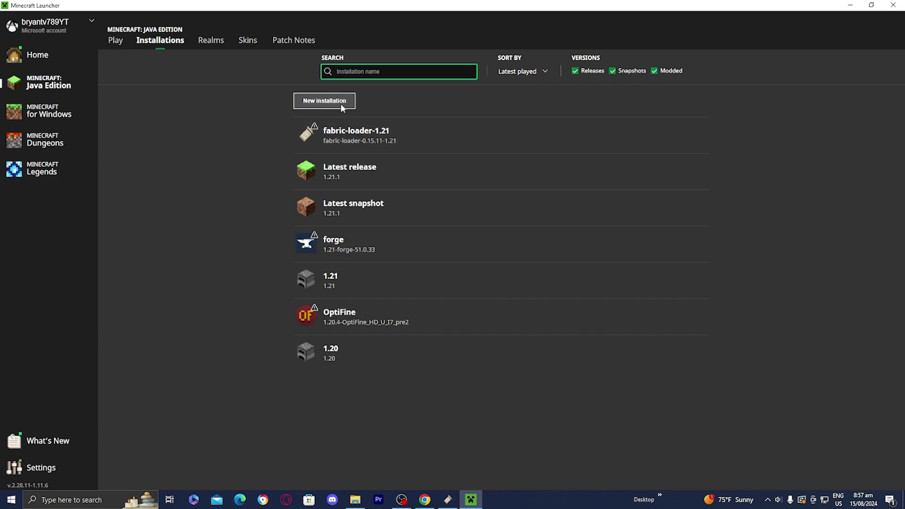
pyautogui.click(425, 144)
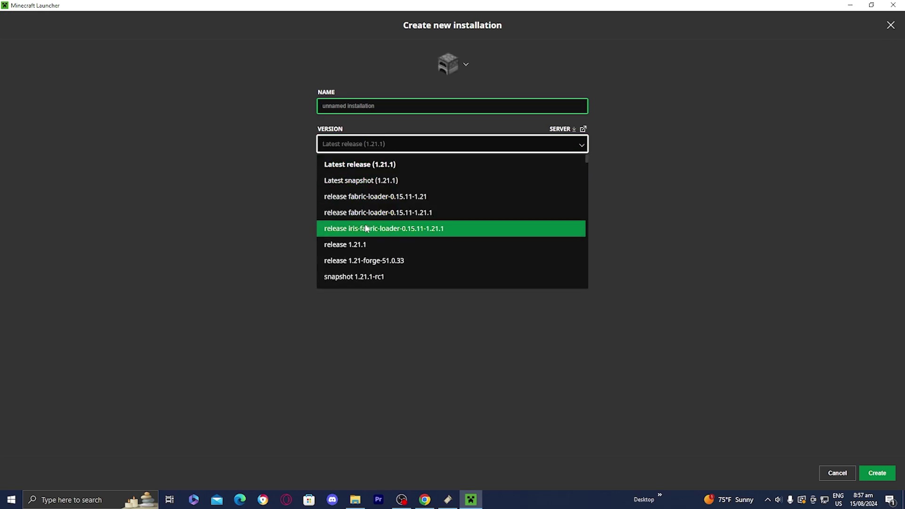
pyautogui.click(861, 478)
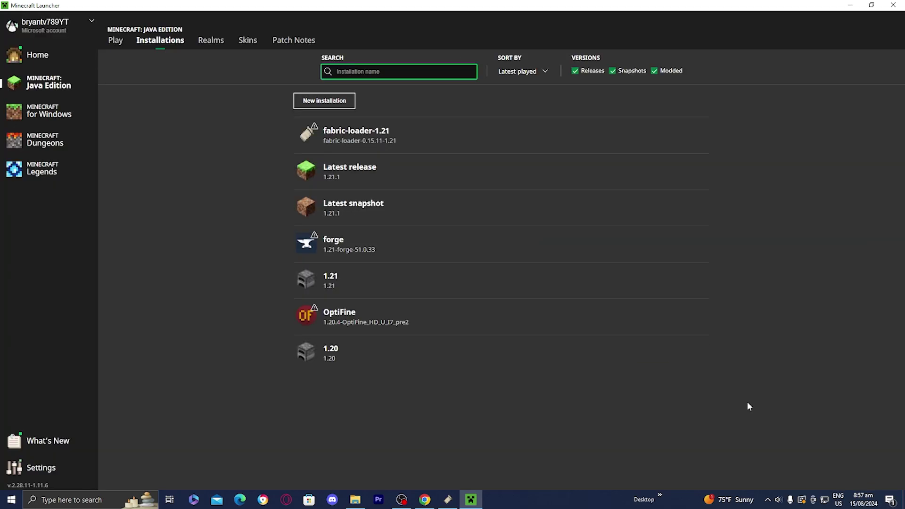
# Open the fabric-loader-1.21 installation's .minecraft game folder in File Explorer.
pyautogui.click(120, 45)
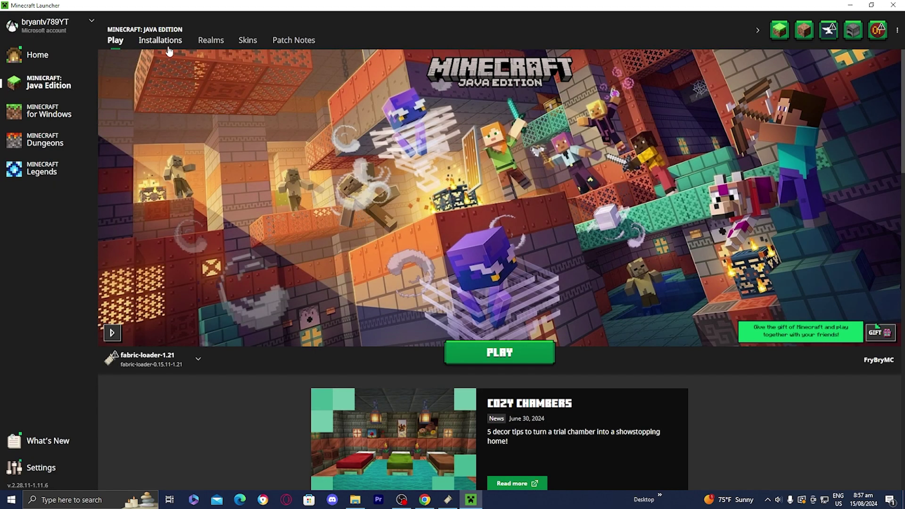
pyautogui.click(168, 46)
pyautogui.moveTo(325, 132)
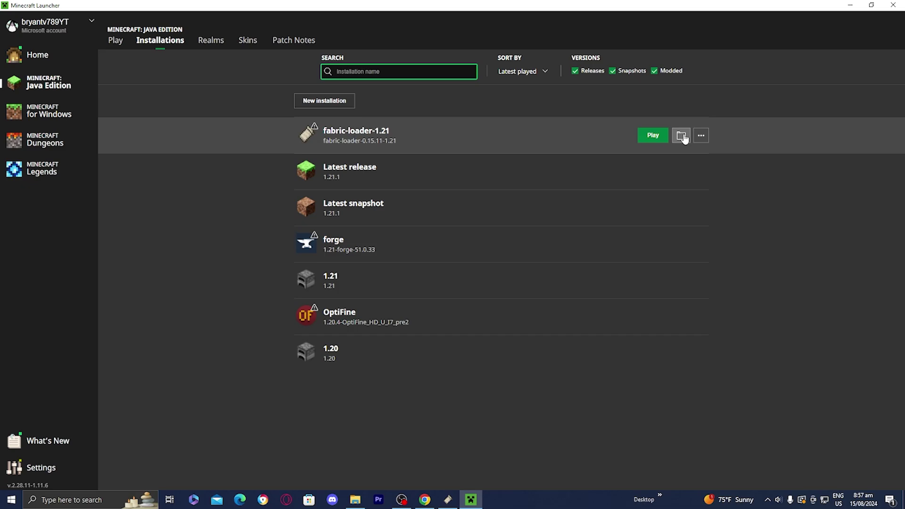
pyautogui.click(681, 136)
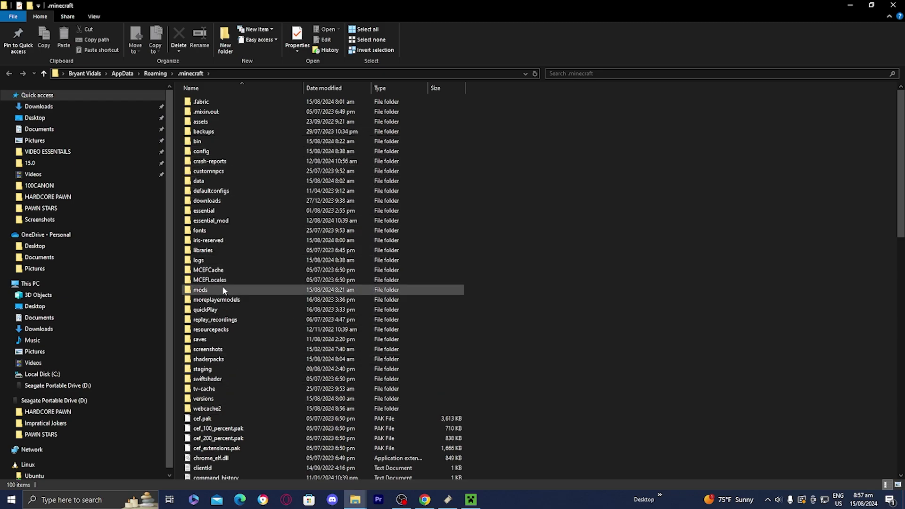
# Open the .minecraft mods folder and arrange the Explorer window to expose the desktop icons.
pyautogui.rightClick(601, 202)
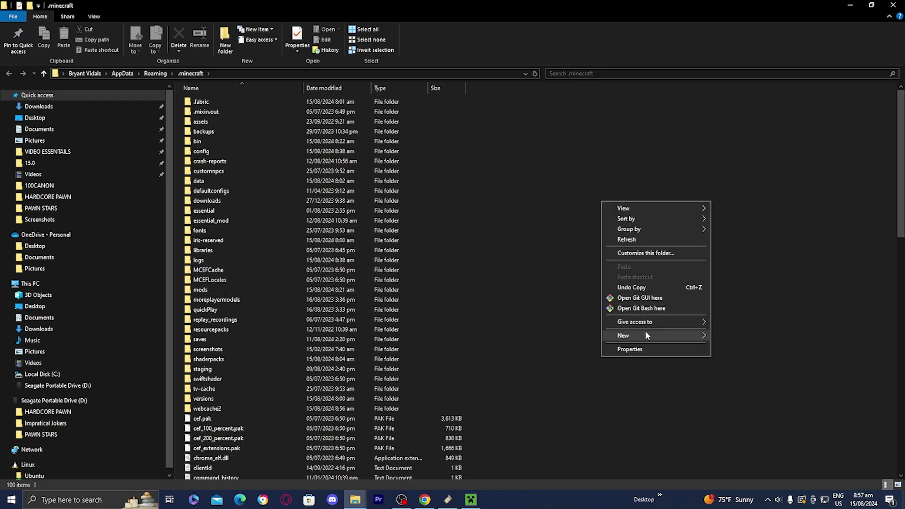
pyautogui.click(542, 308)
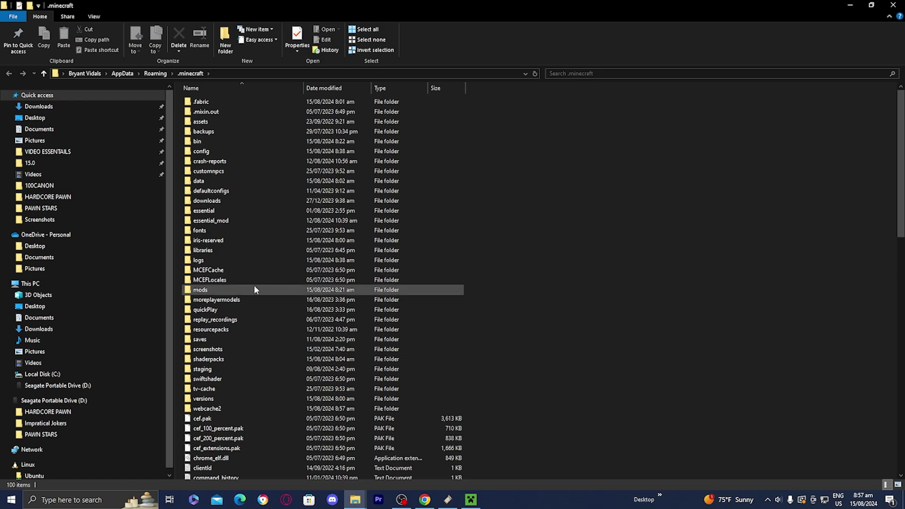
pyautogui.doubleClick(218, 291)
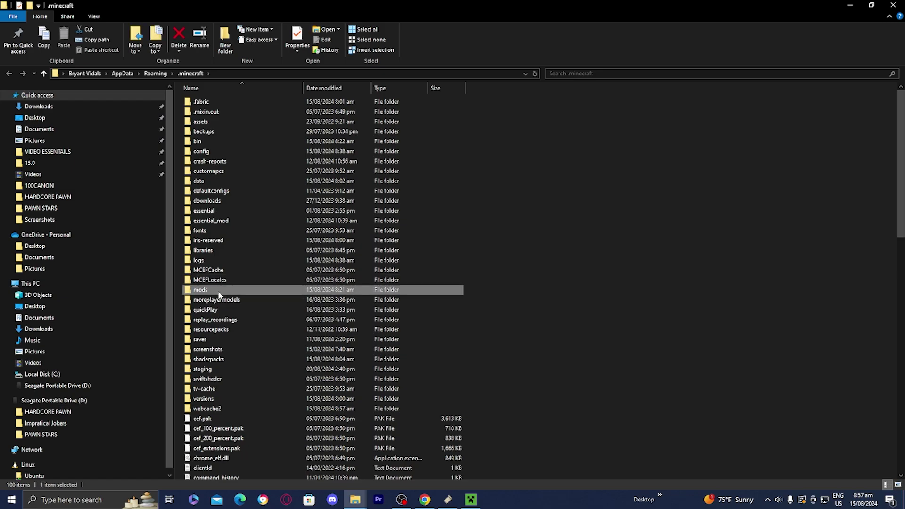
pyautogui.doubleClick(553, 2)
pyautogui.click(848, 4)
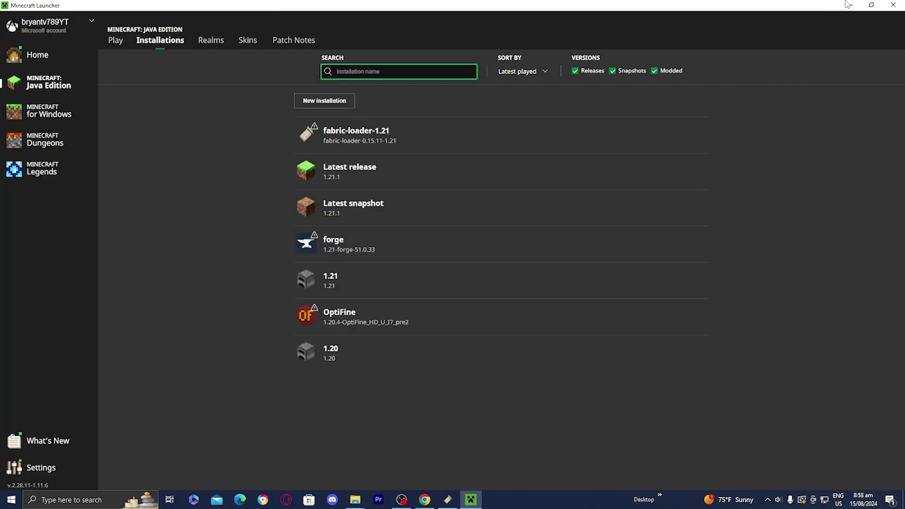
pyautogui.click(848, 5)
pyautogui.moveTo(612, 132); pyautogui.dragTo(556, 222)
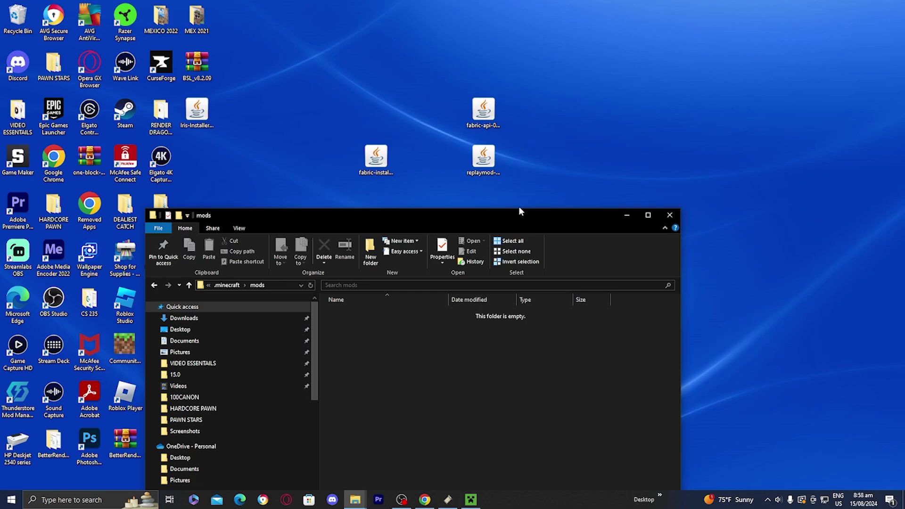
# Move the fabric-api-0.102.0+1.21 and replaymod-1.21-2.6.18 jars into mods, then launch fabric-loader-1.21.
pyautogui.click(526, 172)
pyautogui.moveTo(526, 171); pyautogui.dragTo(473, 335)
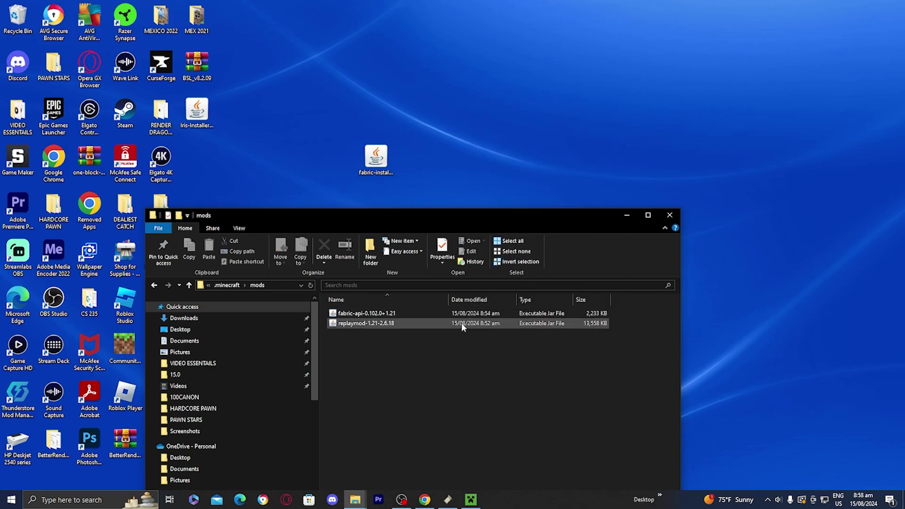
pyautogui.click(471, 500)
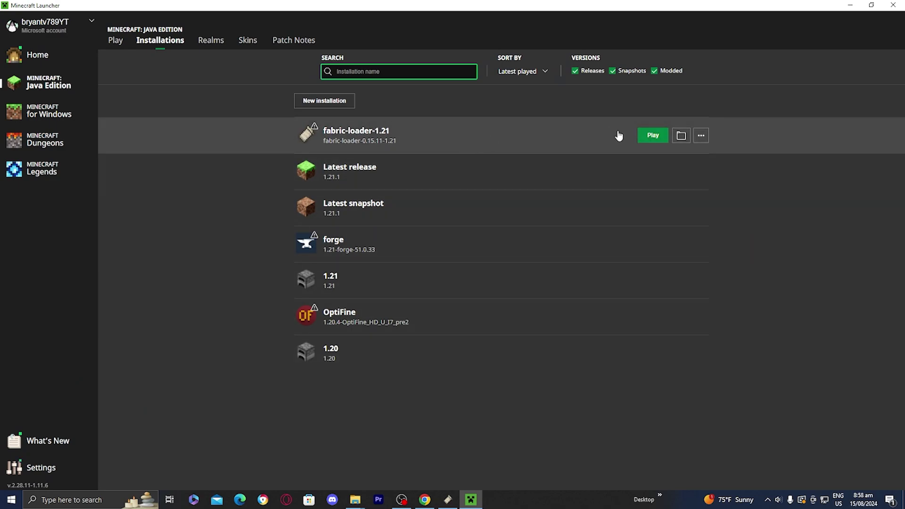
pyautogui.click(653, 137)
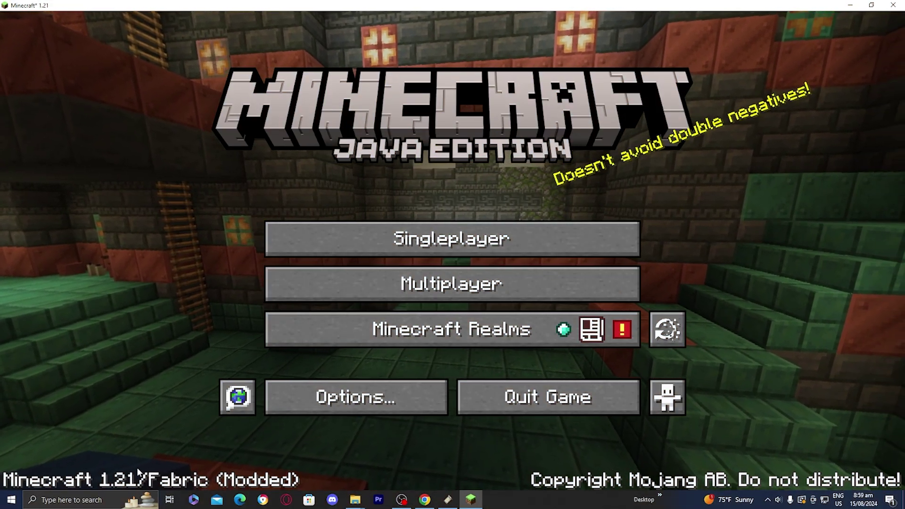
pyautogui.click(667, 329)
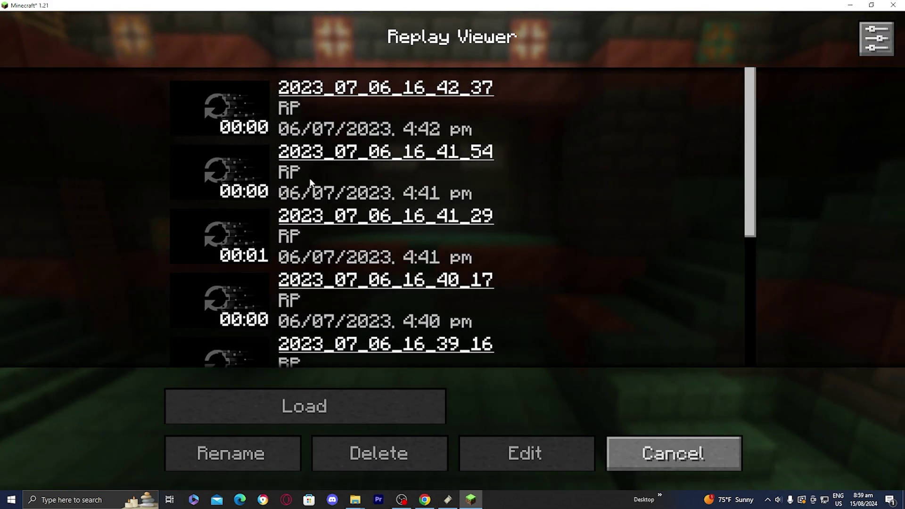
pyautogui.scroll(-5, 393, 255)
pyautogui.scroll(5, 392, 255)
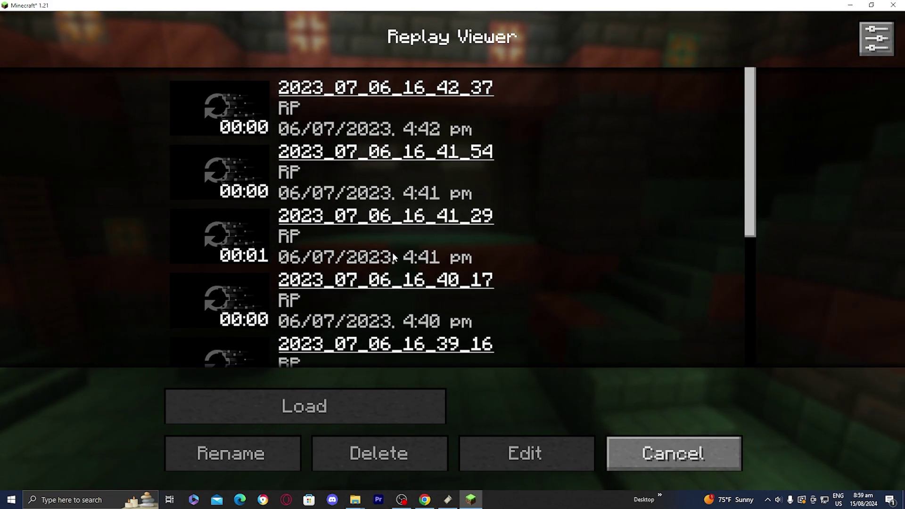
pyautogui.scroll(-5, 387, 249)
pyautogui.scroll(5, 376, 234)
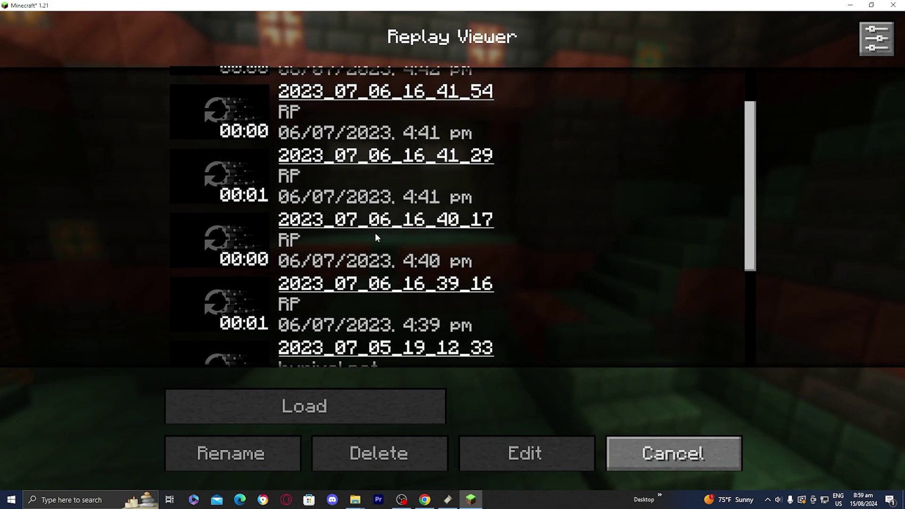
pyautogui.scroll(-2, 379, 233)
pyautogui.scroll(-1, 382, 237)
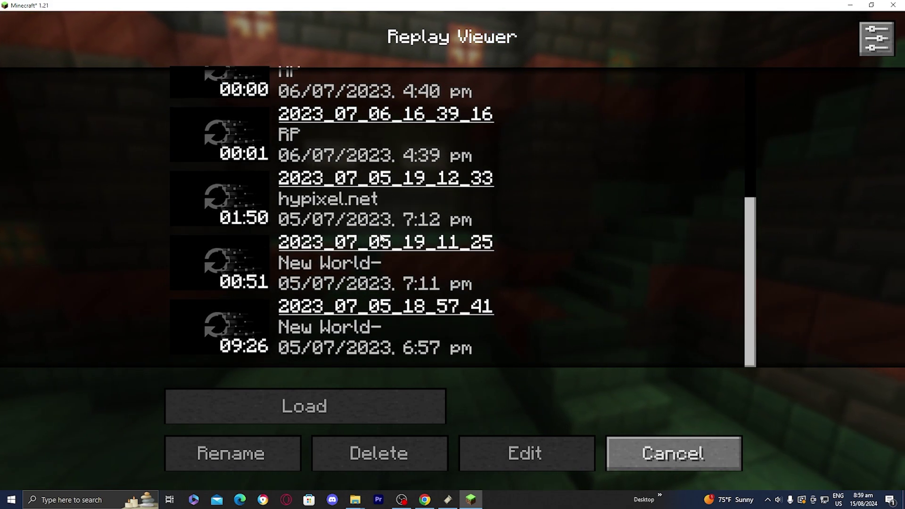
pyautogui.scroll(4, 382, 237)
pyautogui.click(728, 450)
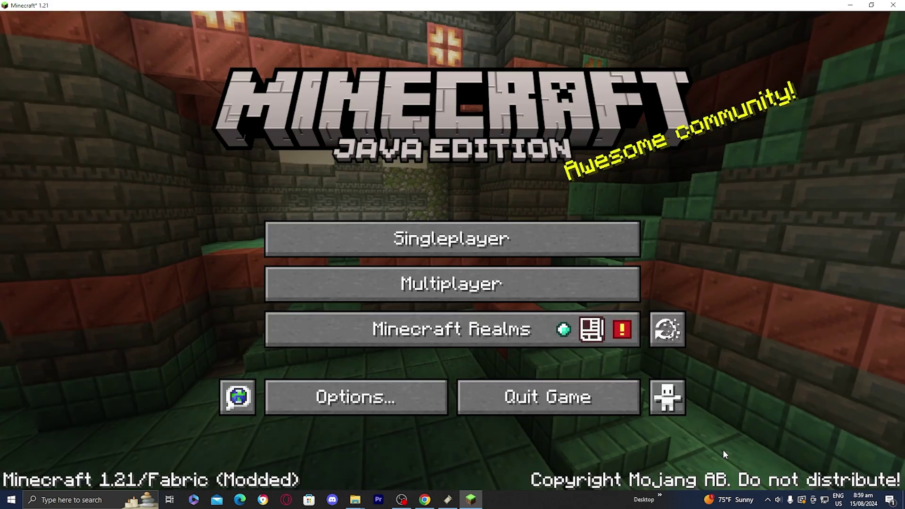